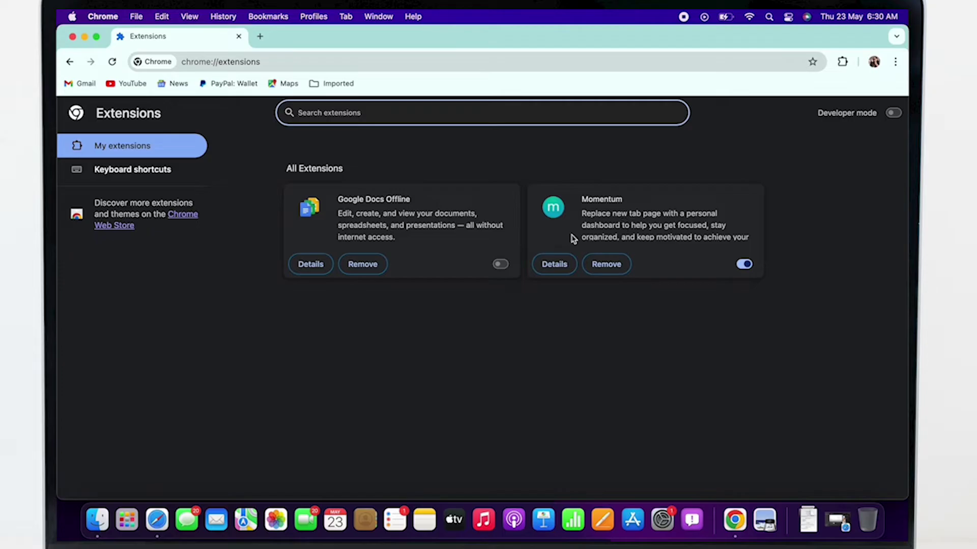
Step: Keep Momentum by cancelling its removal, then remove the Google Docs Offline extension
{"action": "left_click", "coordinate": [609, 266]}
{"action": "left_click", "coordinate": [493, 221]}
{"action": "left_click", "coordinate": [363, 264]}
{"action": "left_click", "coordinate": [816, 164]}
Step: Go to Privacy and security in Chrome Settings
{"action": "left_click", "coordinate": [896, 62]}
{"action": "left_click", "coordinate": [777, 462]}
{"action": "left_click", "coordinate": [175, 198]}
Step: Clear browsing data with the time range set to All time
{"action": "left_click", "coordinate": [414, 285]}
{"action": "left_click", "coordinate": [450, 186]}
{"action": "left_click", "coordinate": [450, 186]}
{"action": "left_click", "coordinate": [597, 380]}
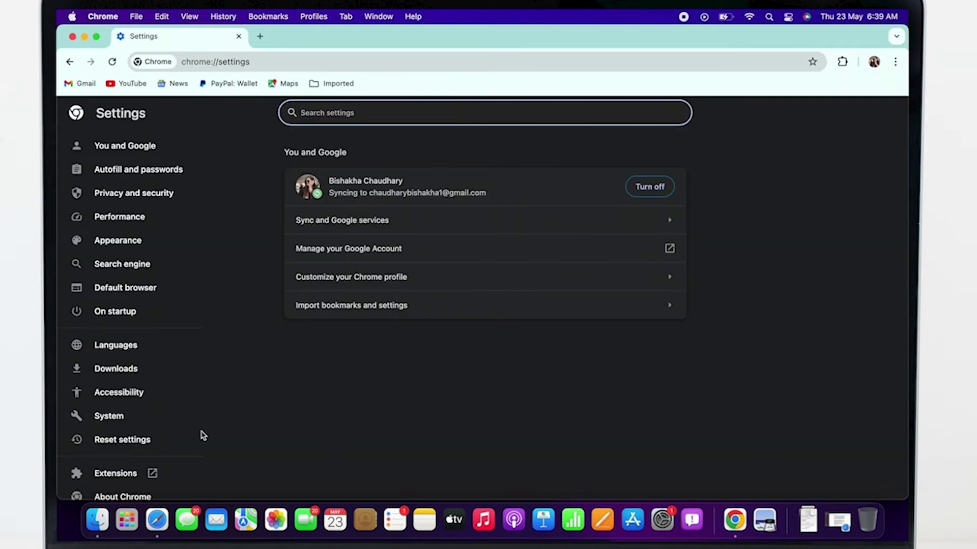
{"action": "scroll", "coordinate": [202, 436], "scroll_direction": "down", "scroll_amount": 1}
Step: Check the Chrome version on the About Chrome page, then close the browser window
{"action": "left_click", "coordinate": [154, 486]}
{"action": "left_click", "coordinate": [239, 37]}
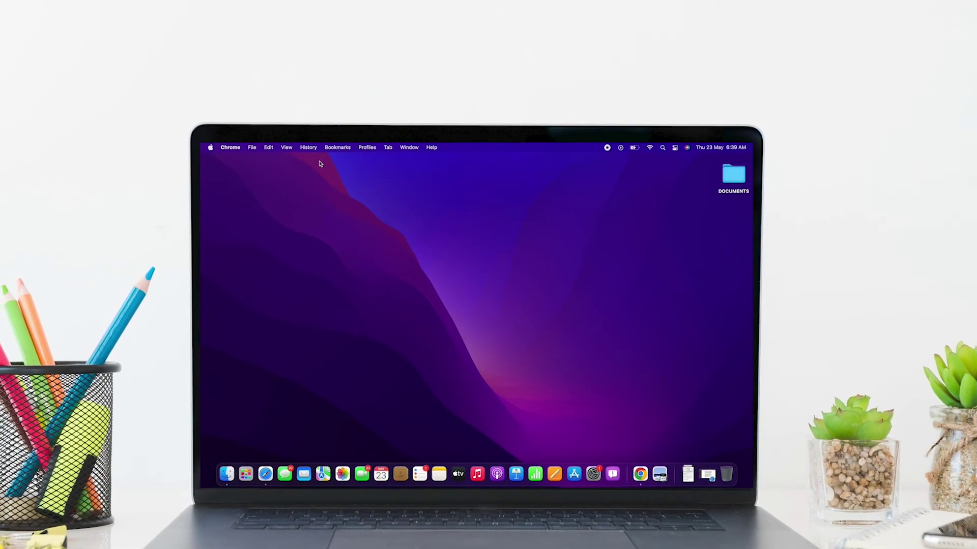